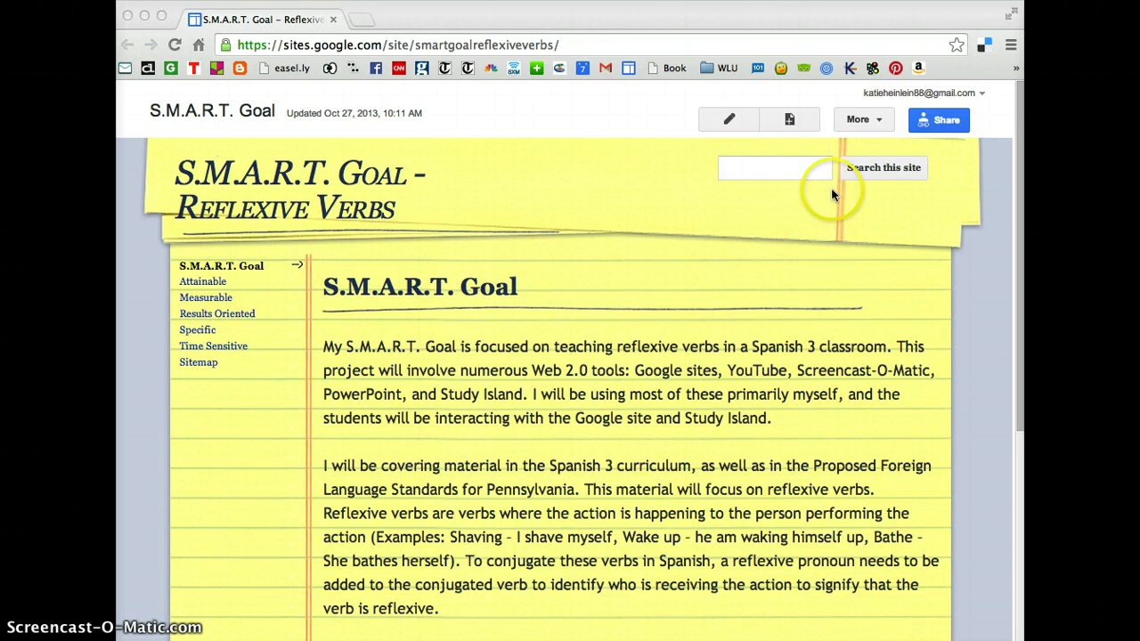
Open the sidebar navigation's settings in the site layout editor and turn off automatic organization of the navigation.
left_click(870, 125)
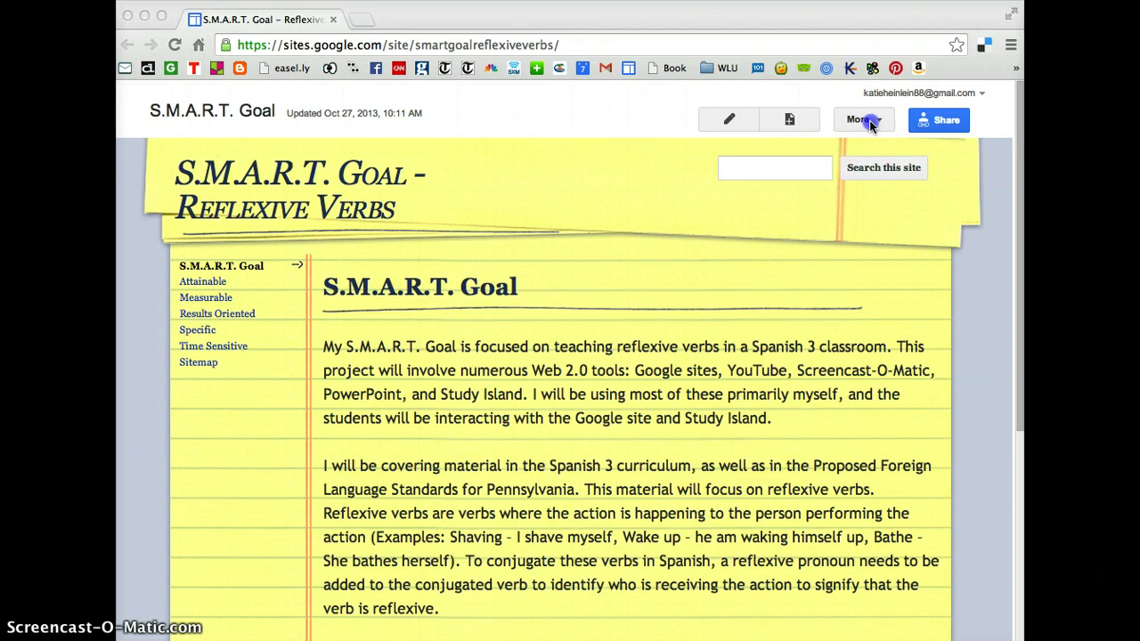
left_click(869, 126)
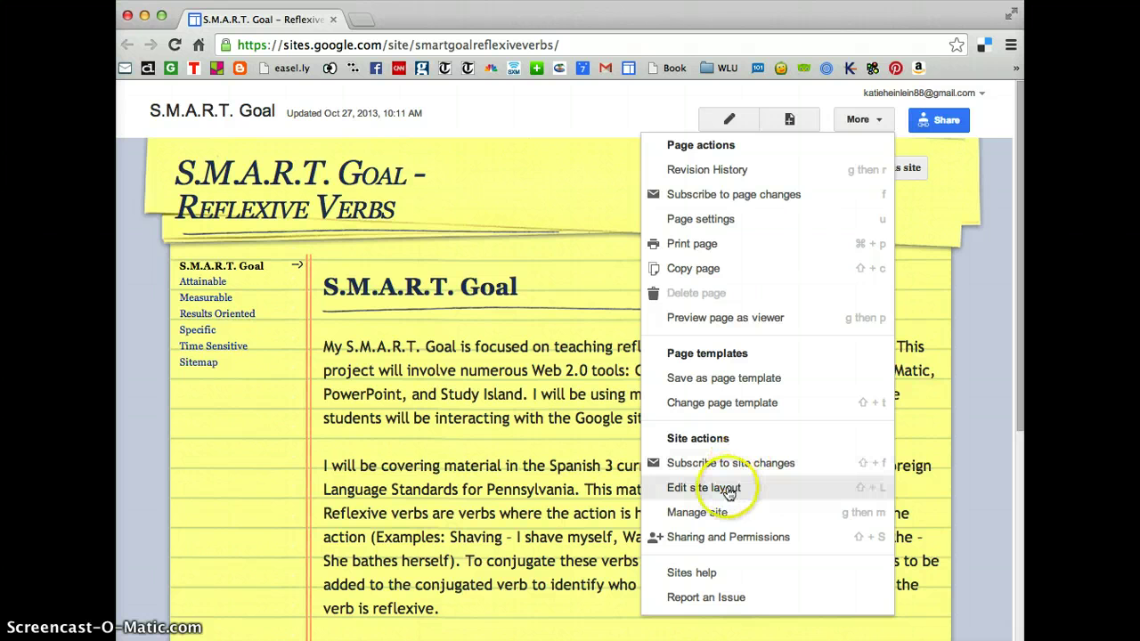
left_click(766, 495)
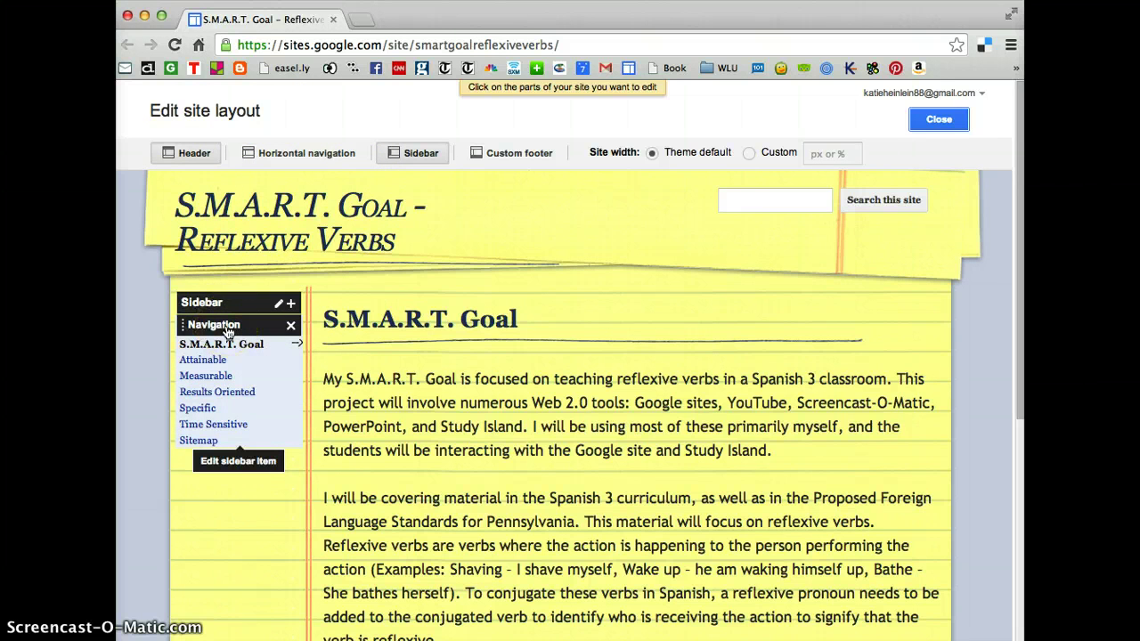
left_click(228, 332)
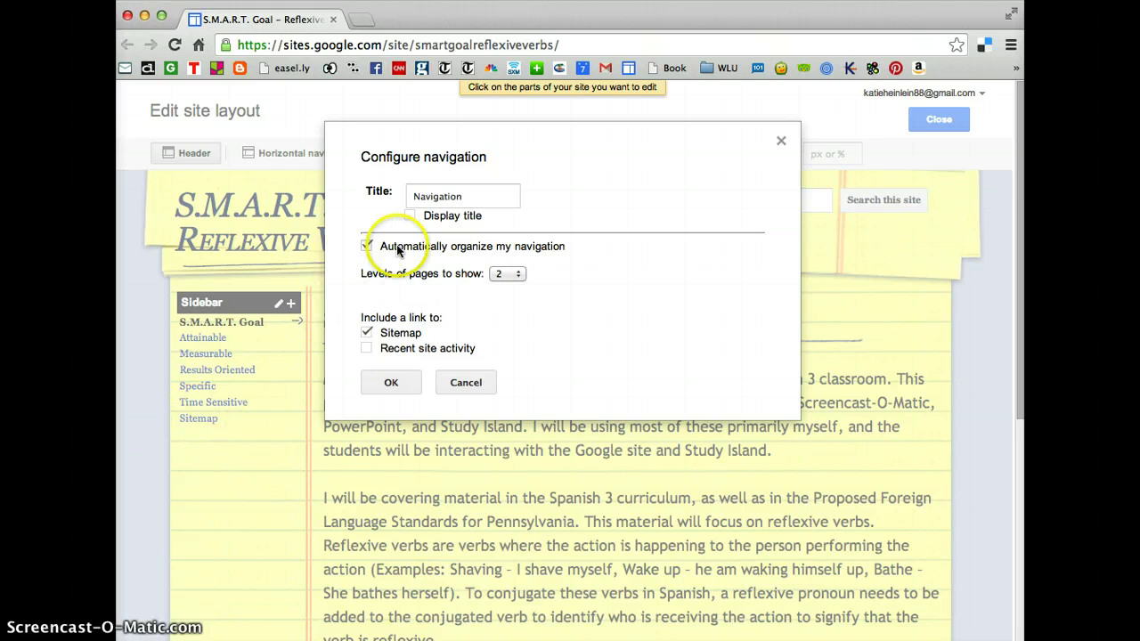
left_click(367, 247)
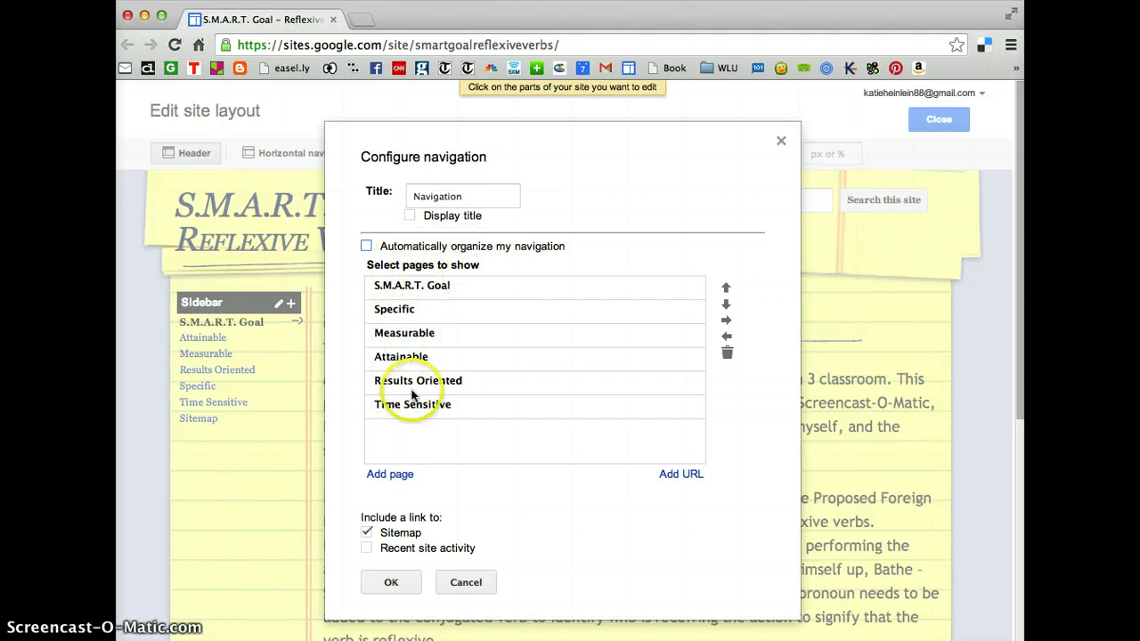
Try reordering and indenting the Specific page in the navigation list, returning it to the top level directly below S.M.A.R.T. Goal.
left_click(412, 311)
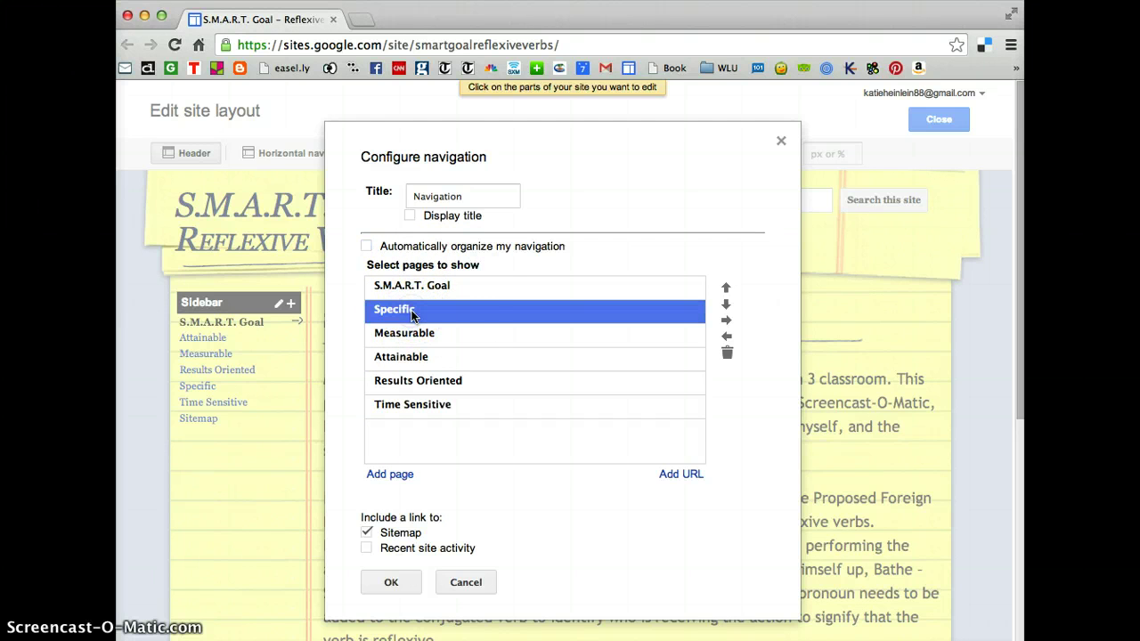
left_click(488, 312)
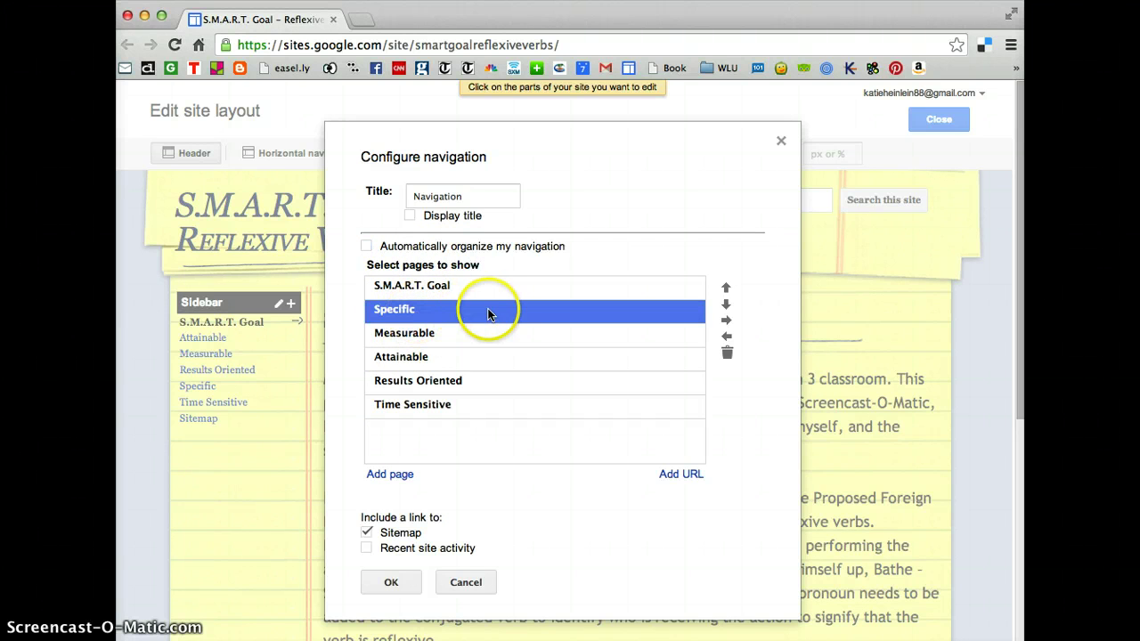
left_click(725, 307)
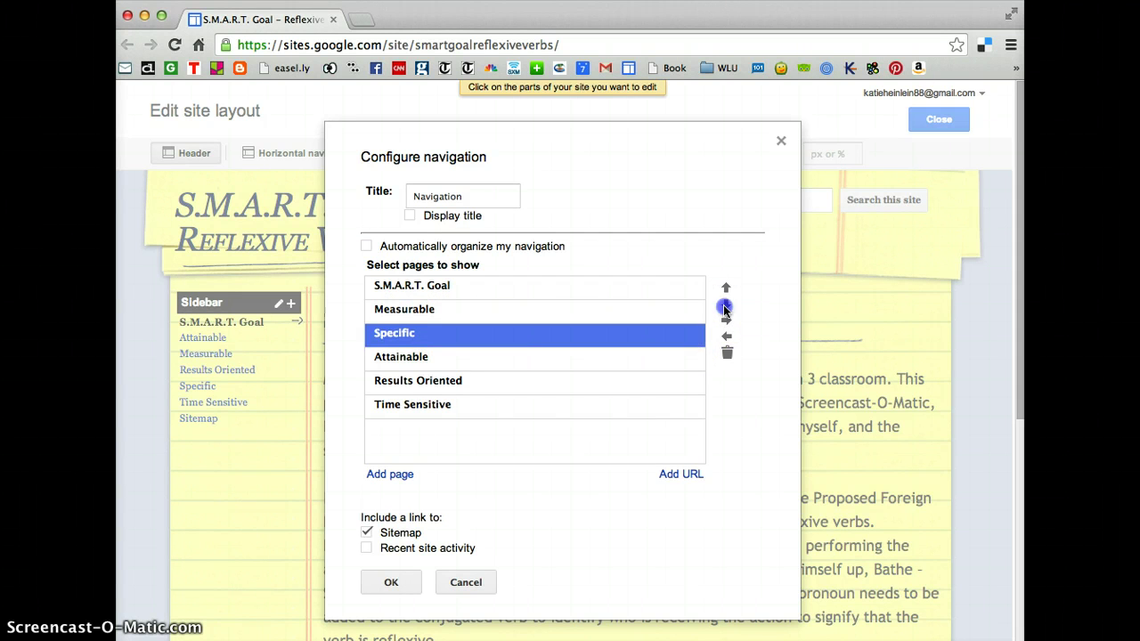
left_click(725, 307)
left_click(725, 306)
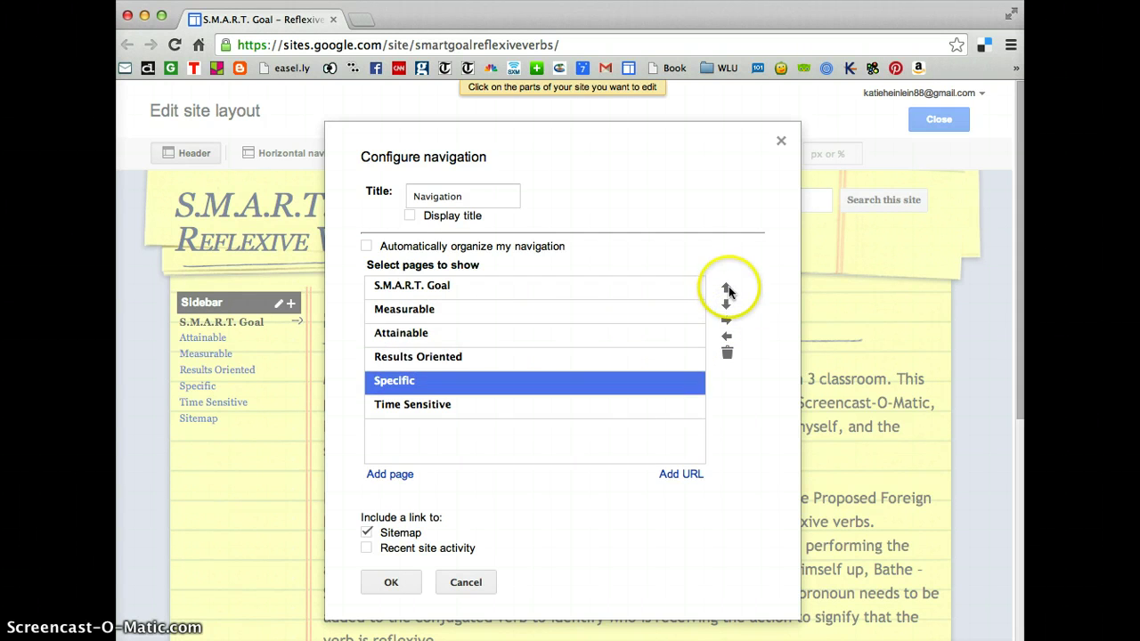
left_click(727, 289)
left_click(727, 288)
left_click(728, 288)
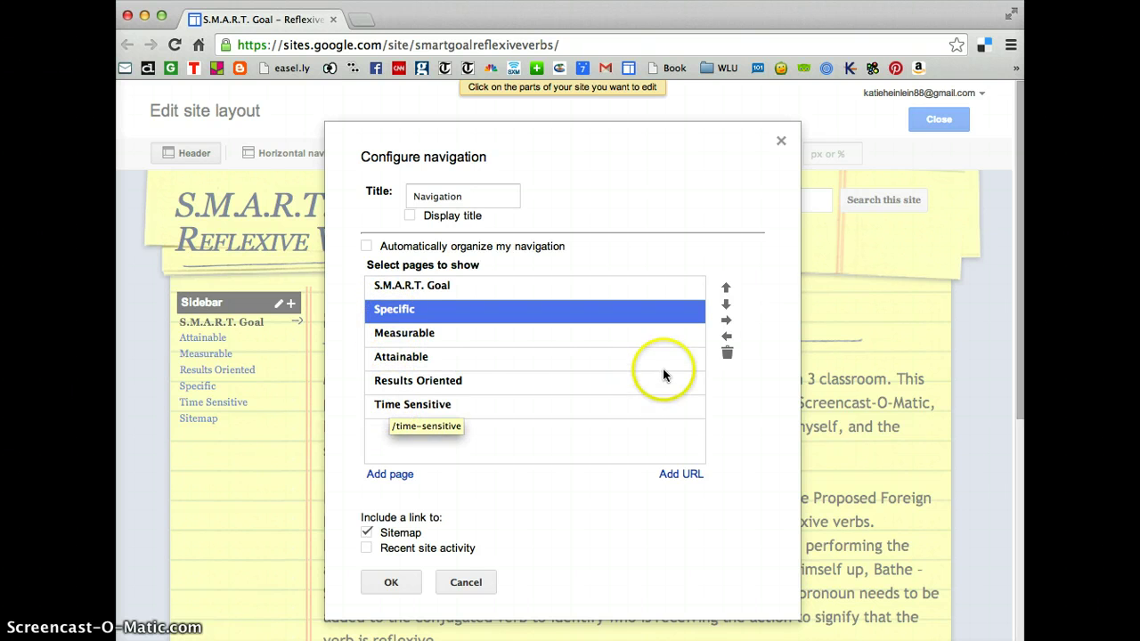
left_click(727, 322)
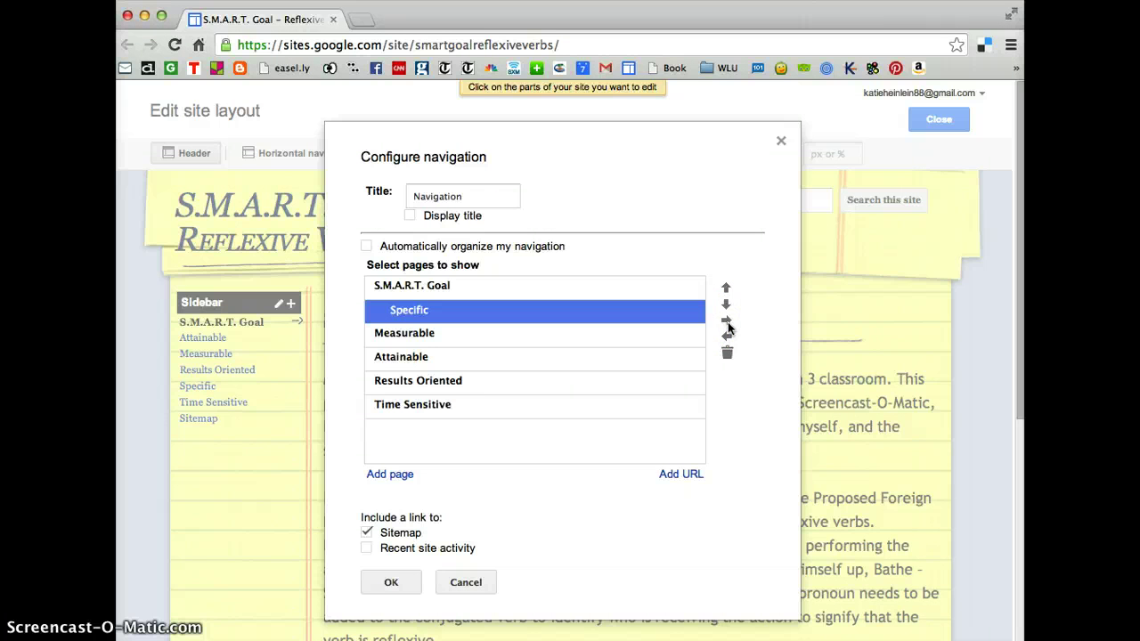
left_click(726, 338)
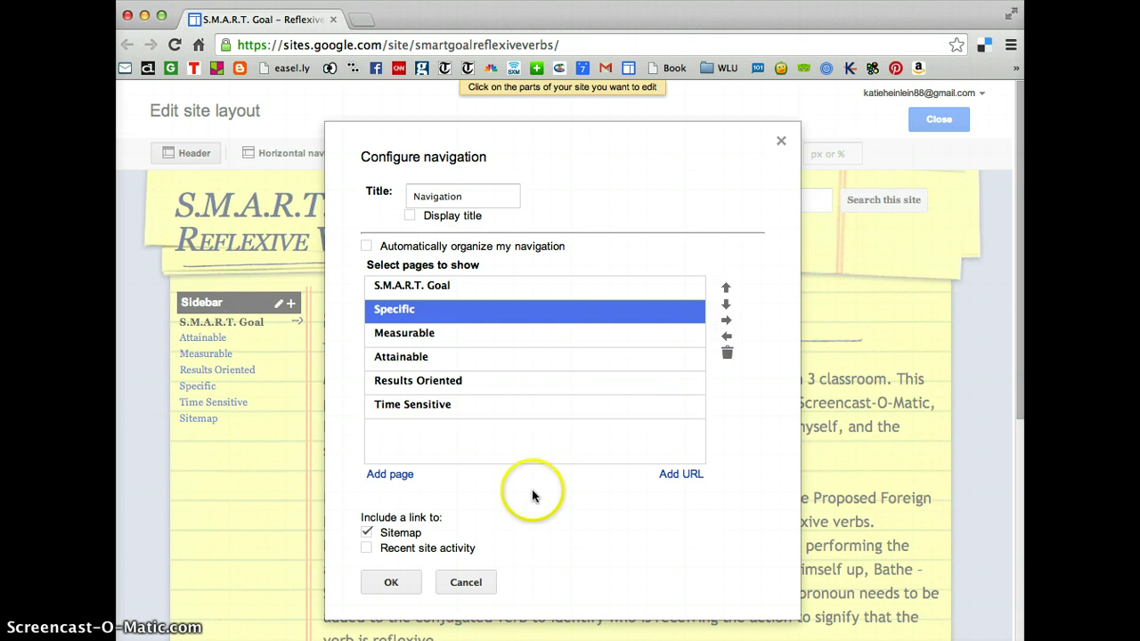
Save the manually ordered navigation and close the site layout editor.
left_click(392, 583)
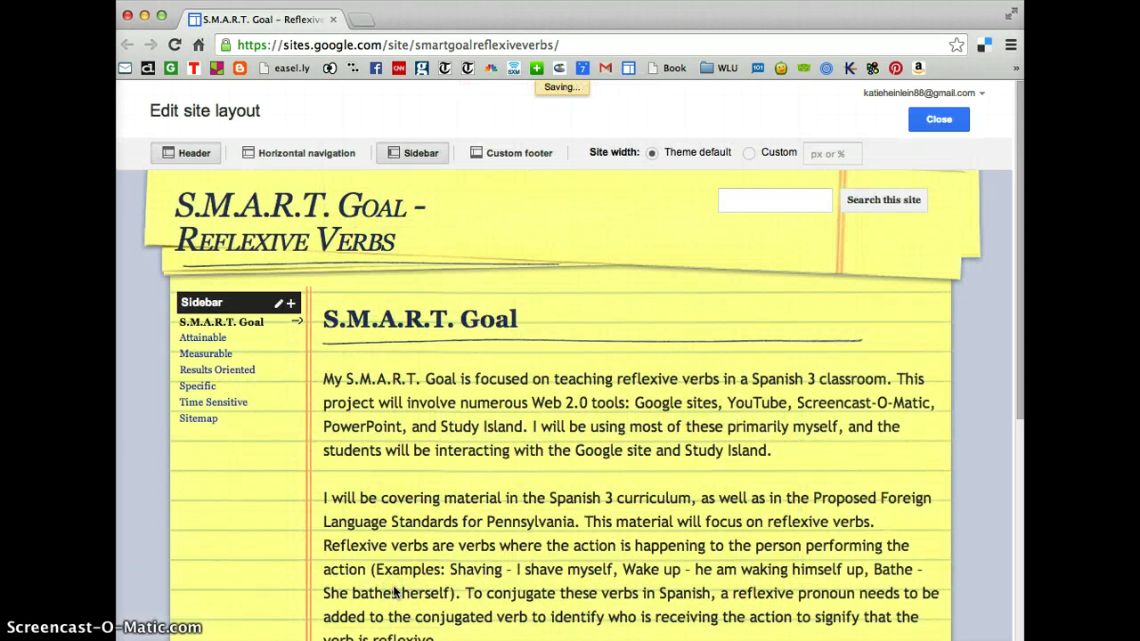
mouse_move(280, 351)
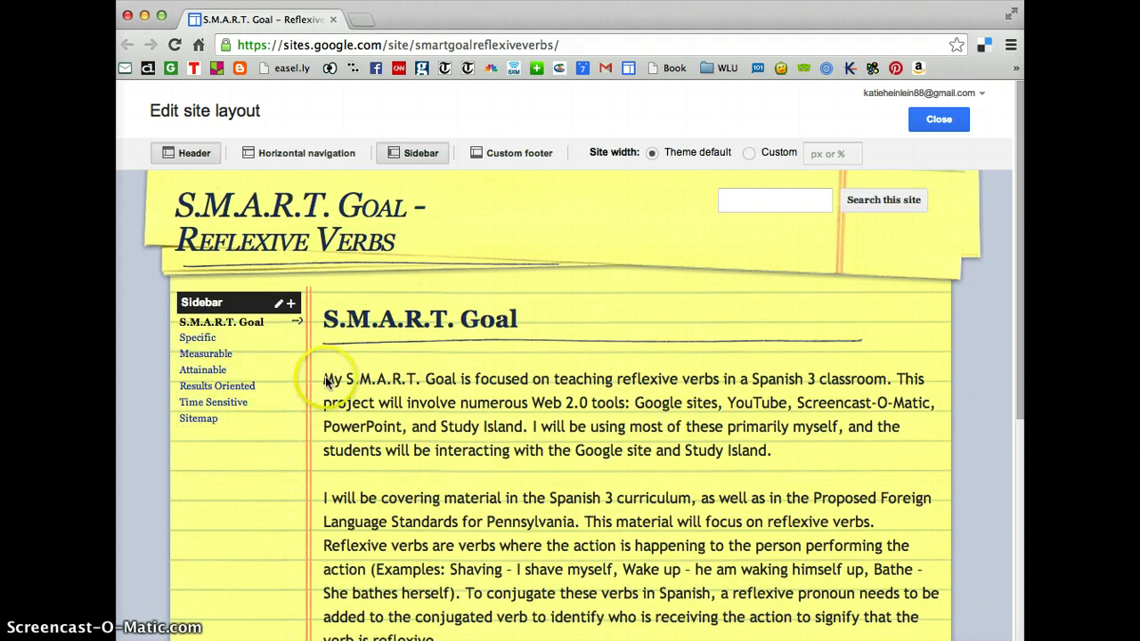
left_click(944, 120)
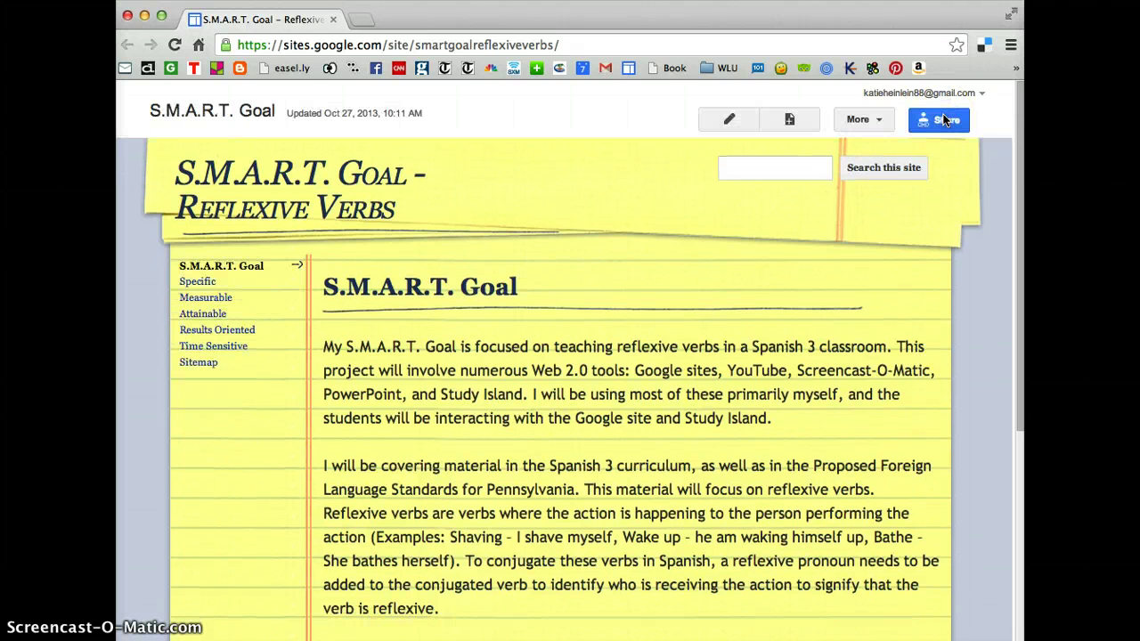
left_click(853, 155)
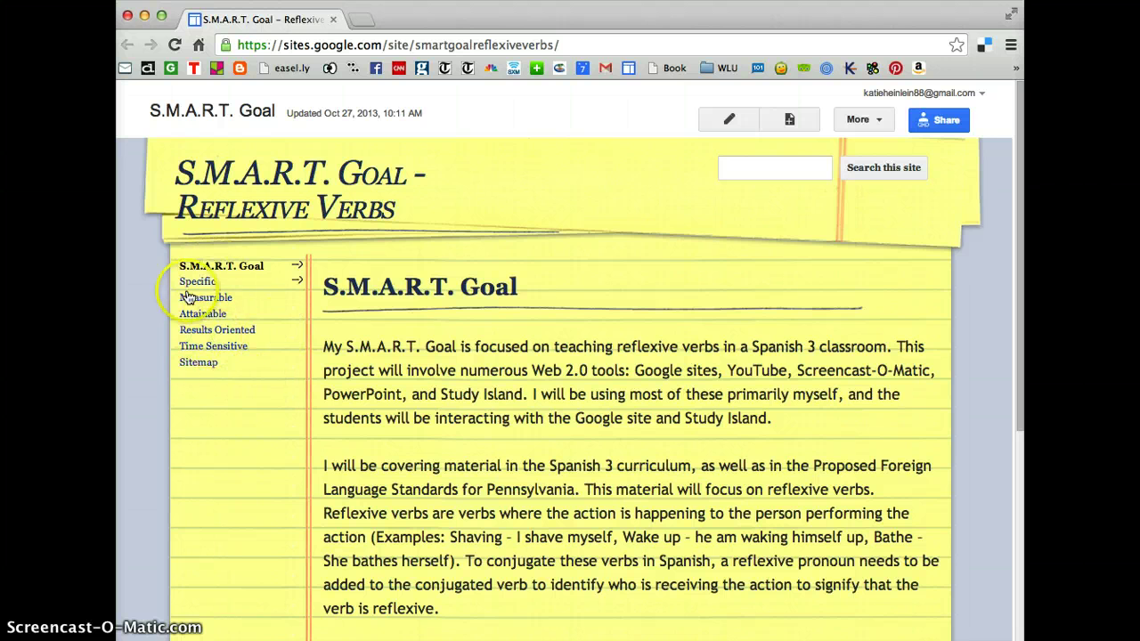
Create a new top-level web page named Test and save it with an empty body.
left_click(787, 117)
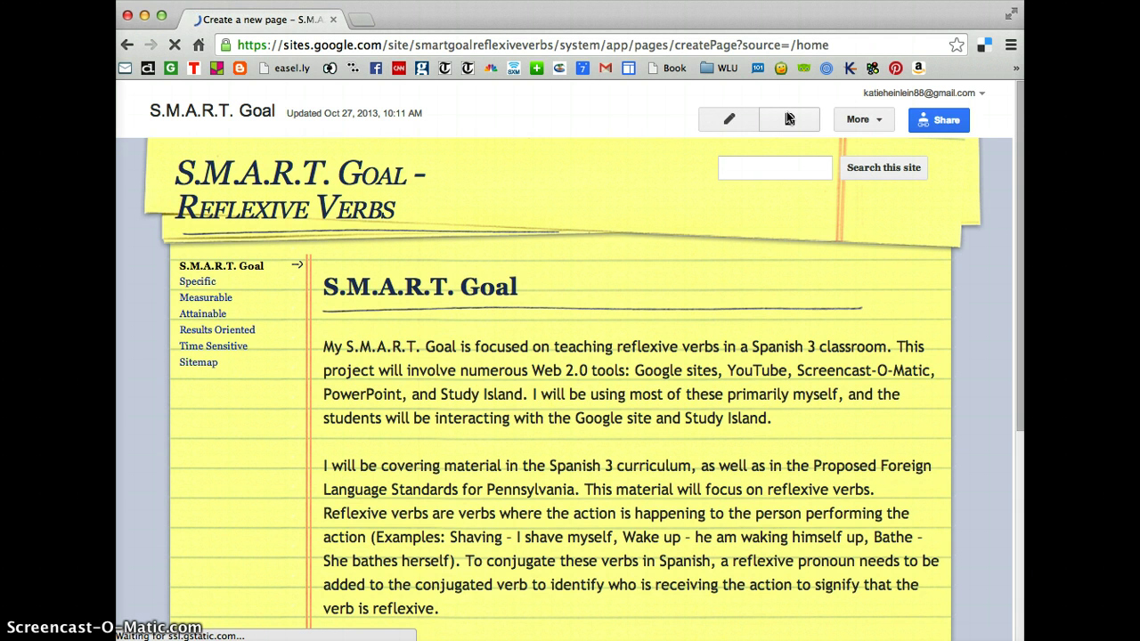
type("Test")
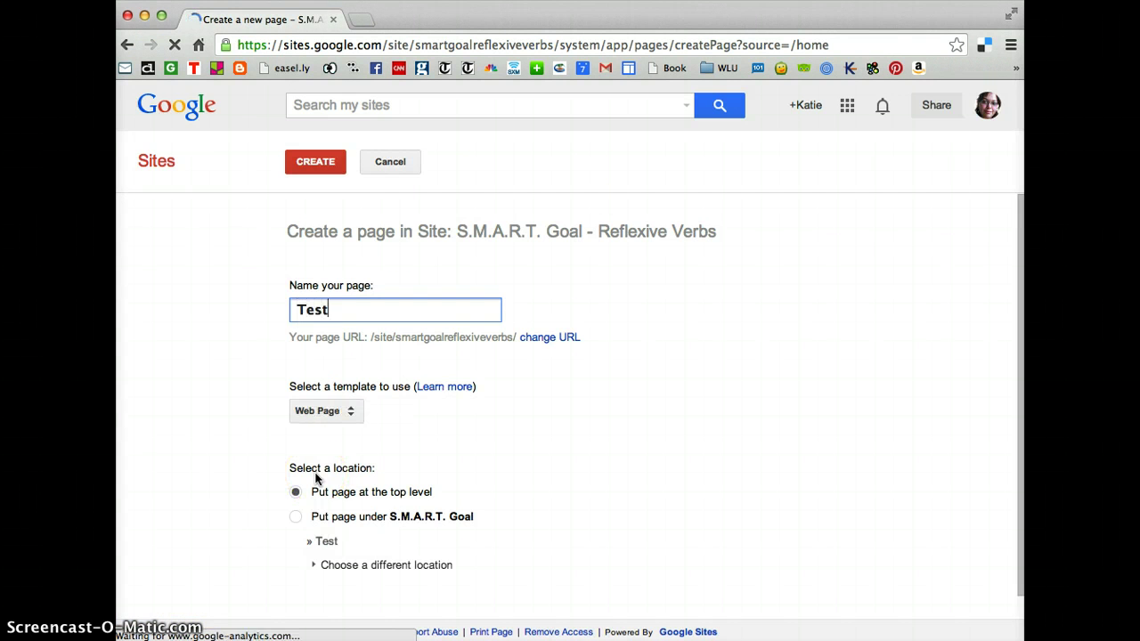
left_click(327, 162)
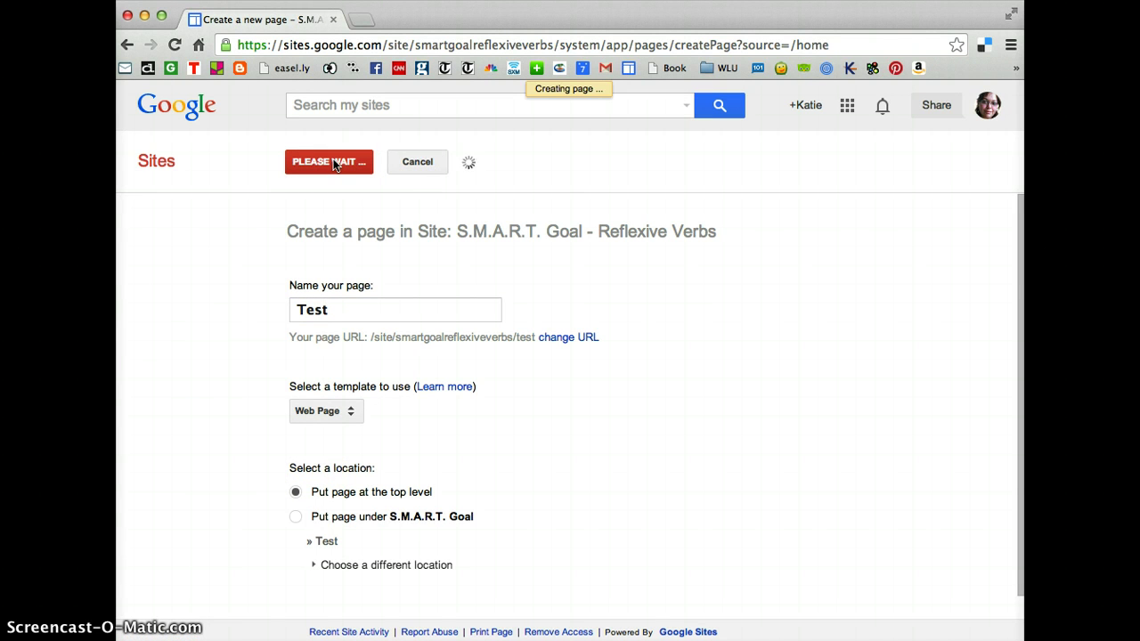
left_click(541, 172)
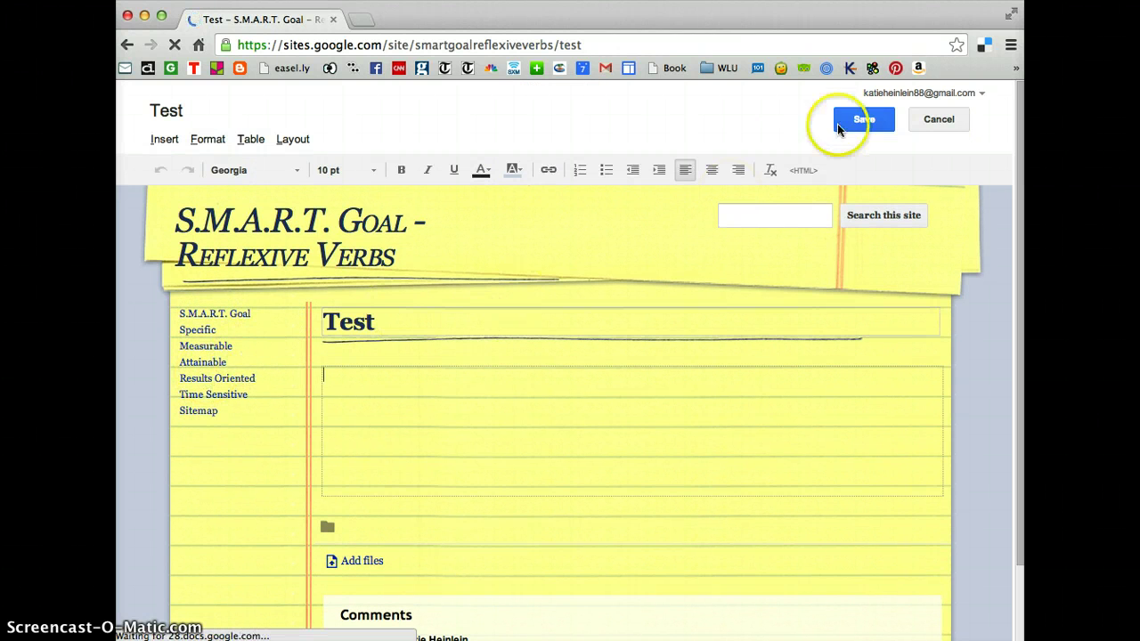
left_click(861, 123)
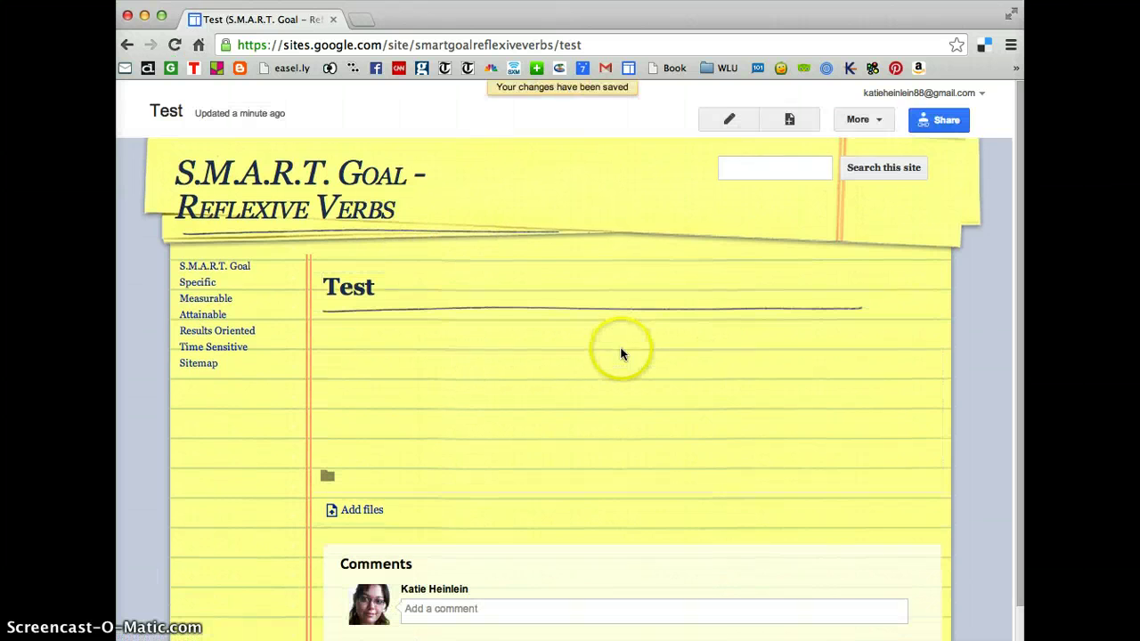
Reopen the sidebar navigation's settings from the site layout editor and add the Test page from the site map.
left_click(886, 129)
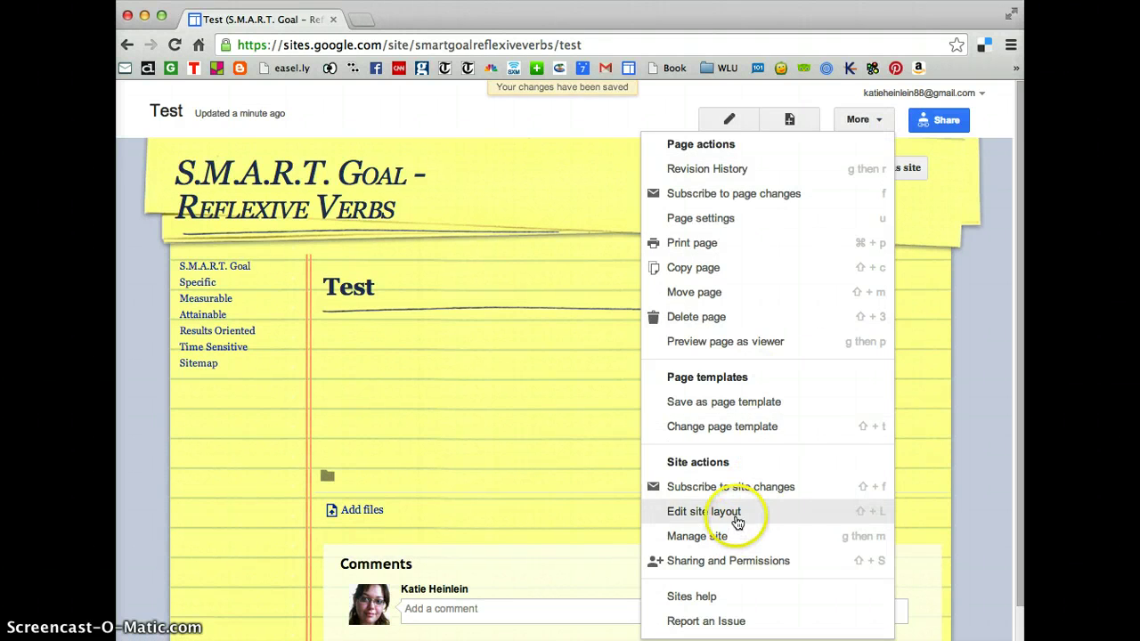
left_click(733, 514)
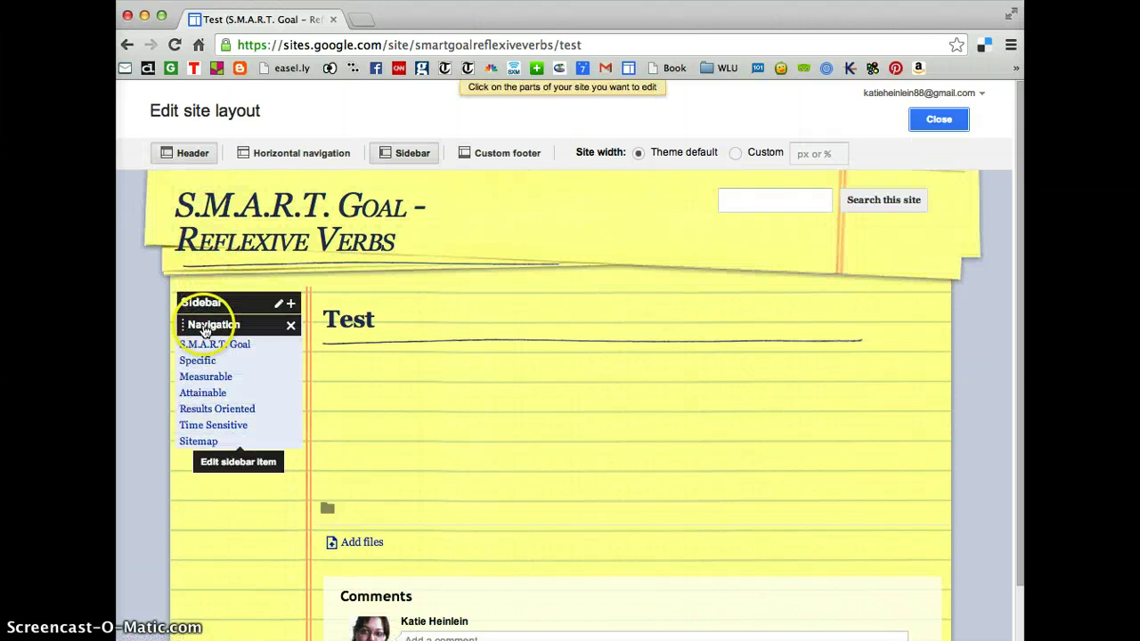
left_click(210, 324)
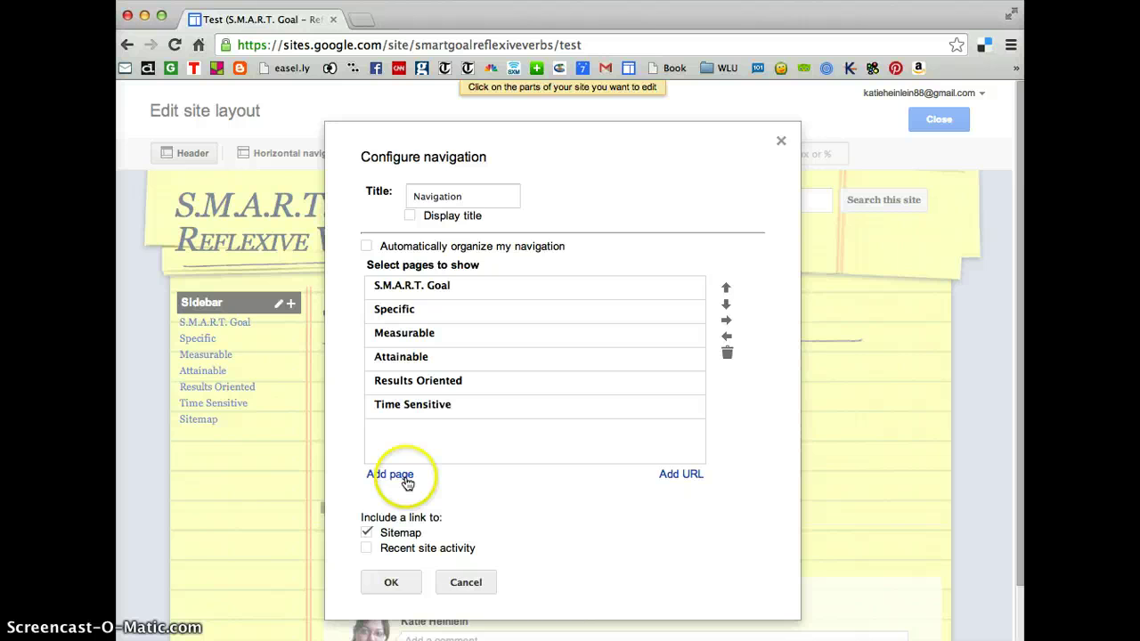
left_click(406, 478)
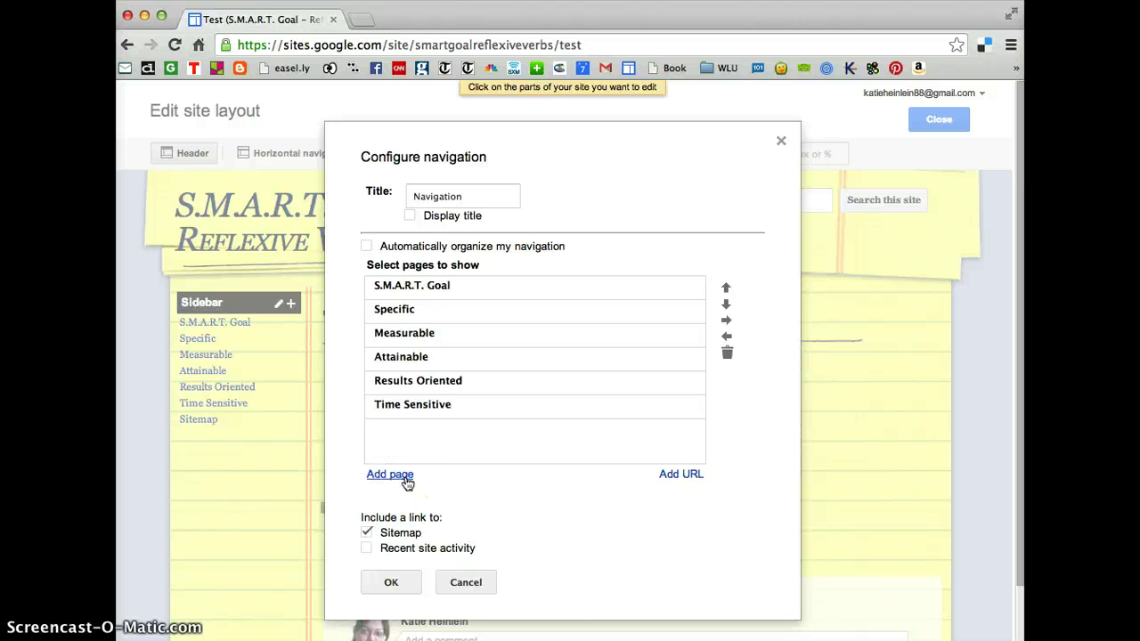
left_click(407, 479)
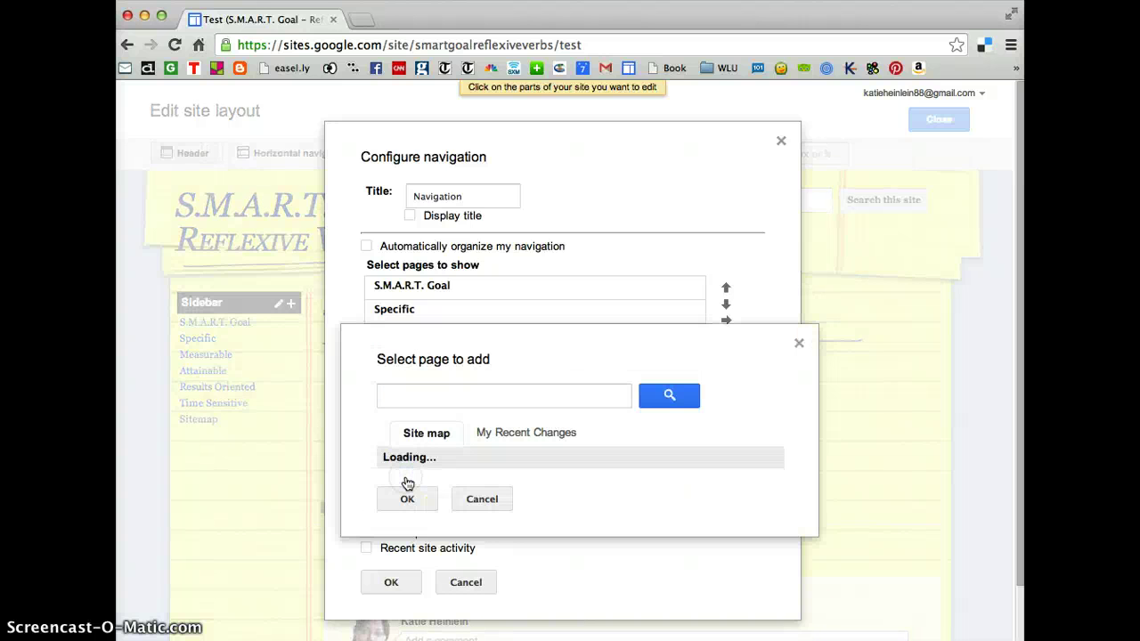
left_click(451, 464)
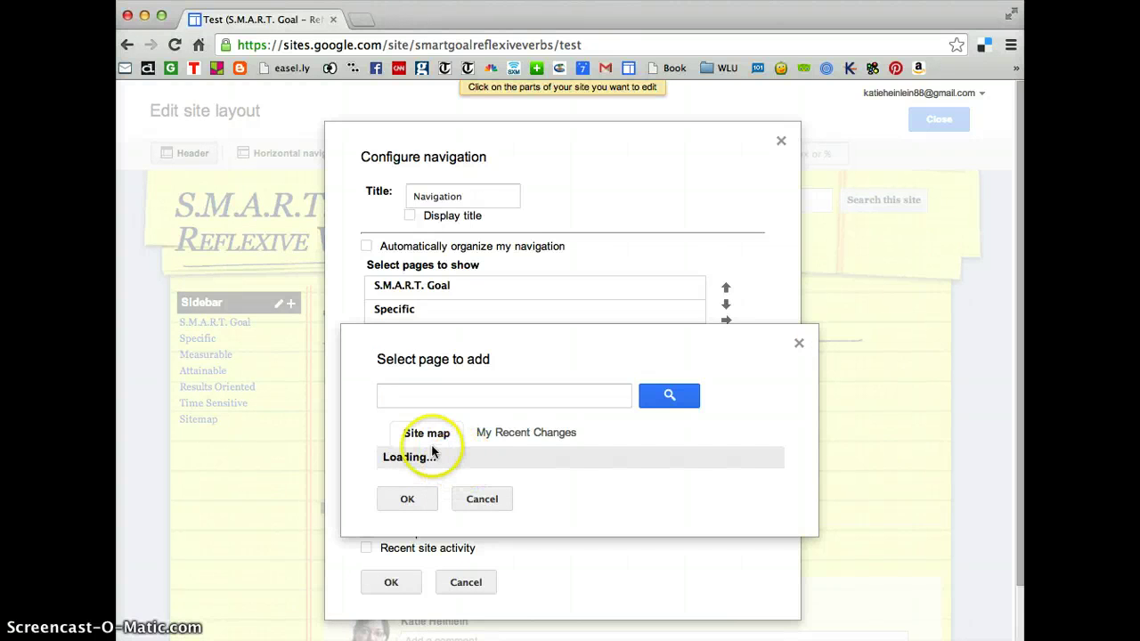
left_click(436, 489)
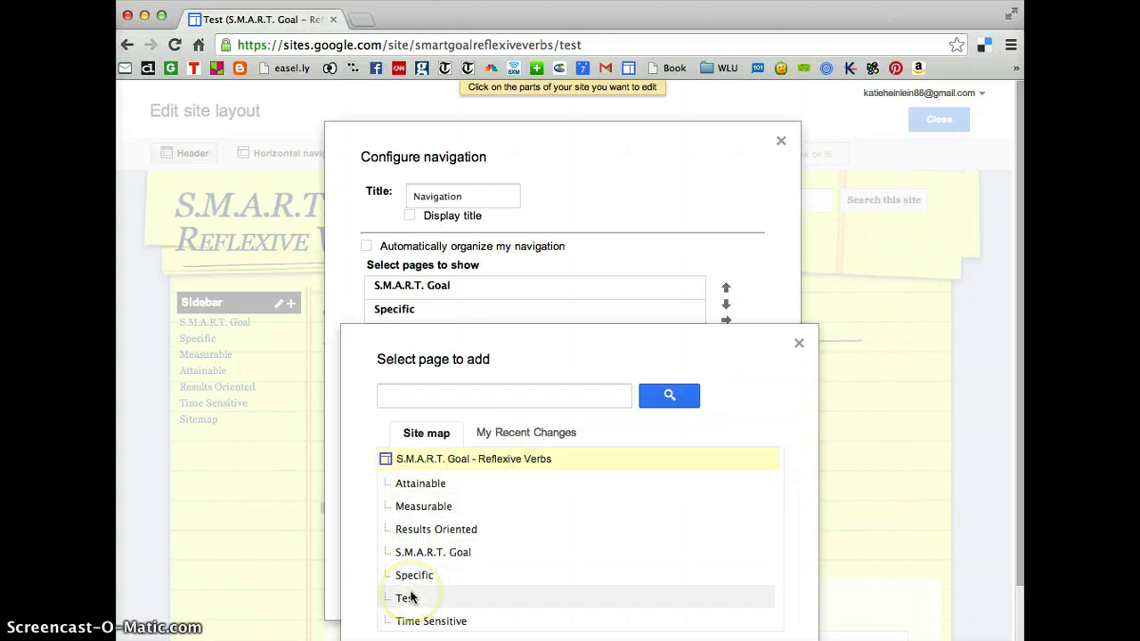
left_click(433, 600)
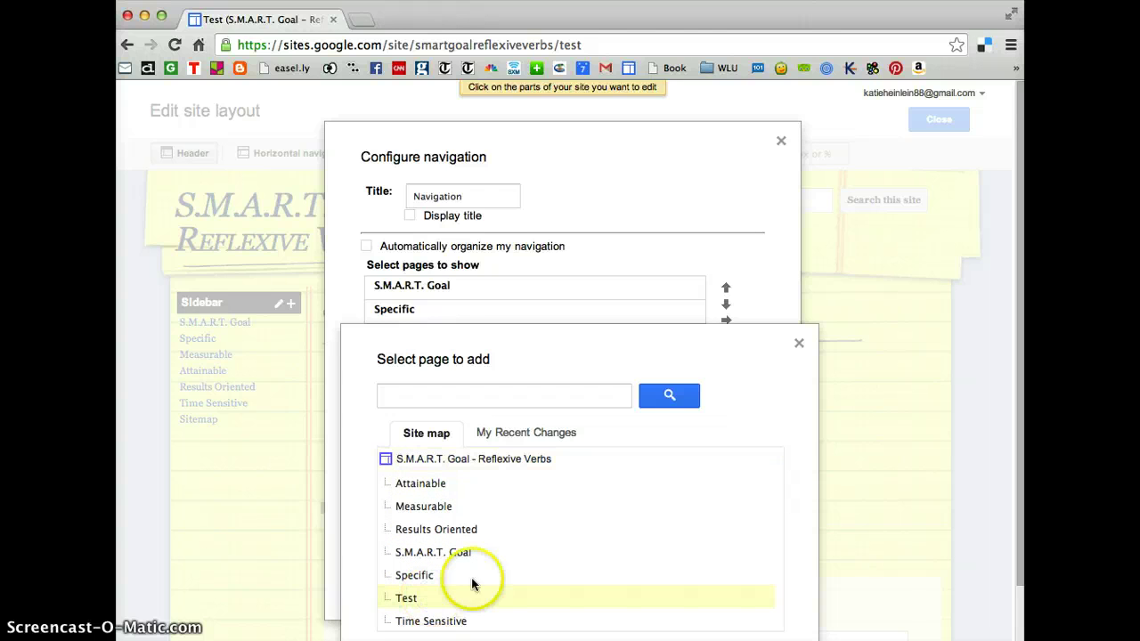
scroll(662, 537, "down", 2)
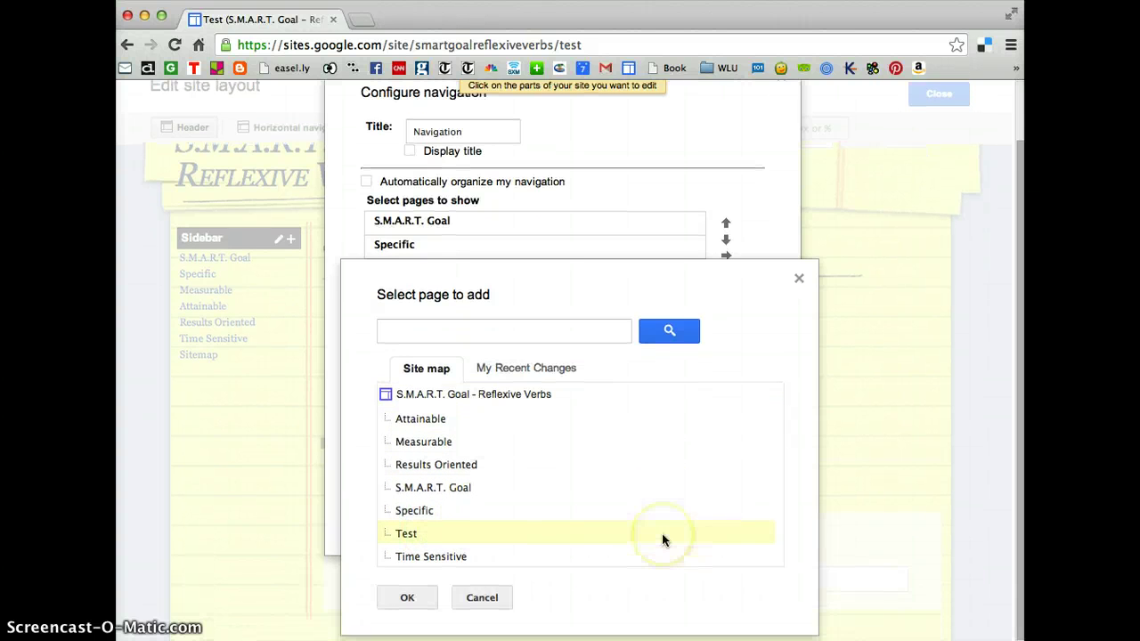
left_click(409, 600)
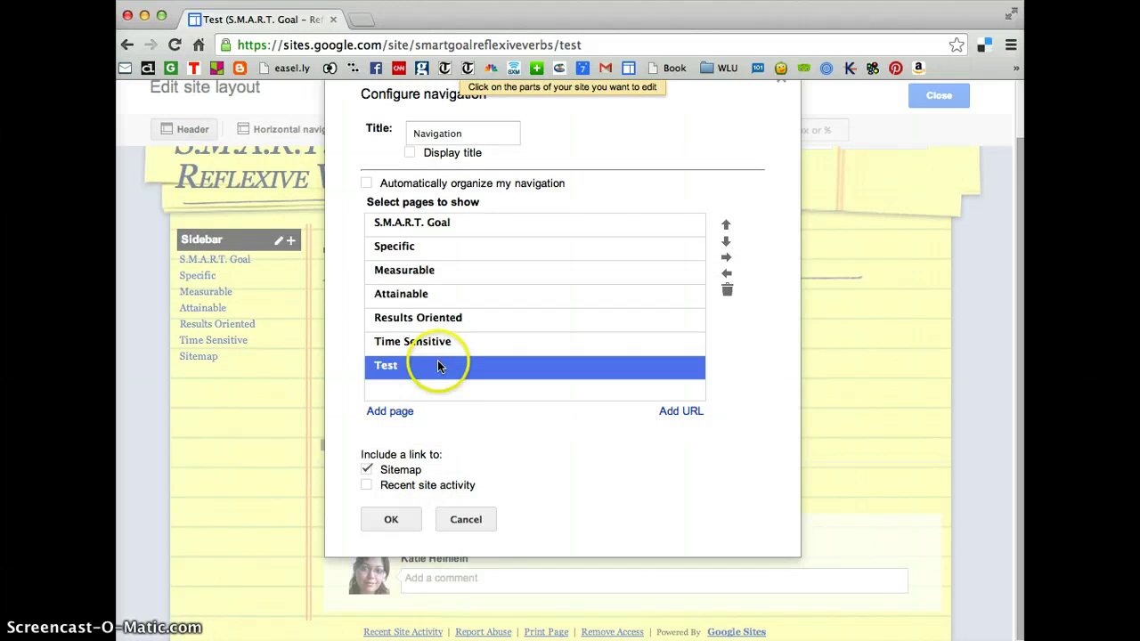
Move Test directly below S.M.A.R.T. Goal in the navigation list and indent it as a subpage.
left_click(726, 229)
left_click(725, 230)
left_click(725, 230)
left_click(724, 230)
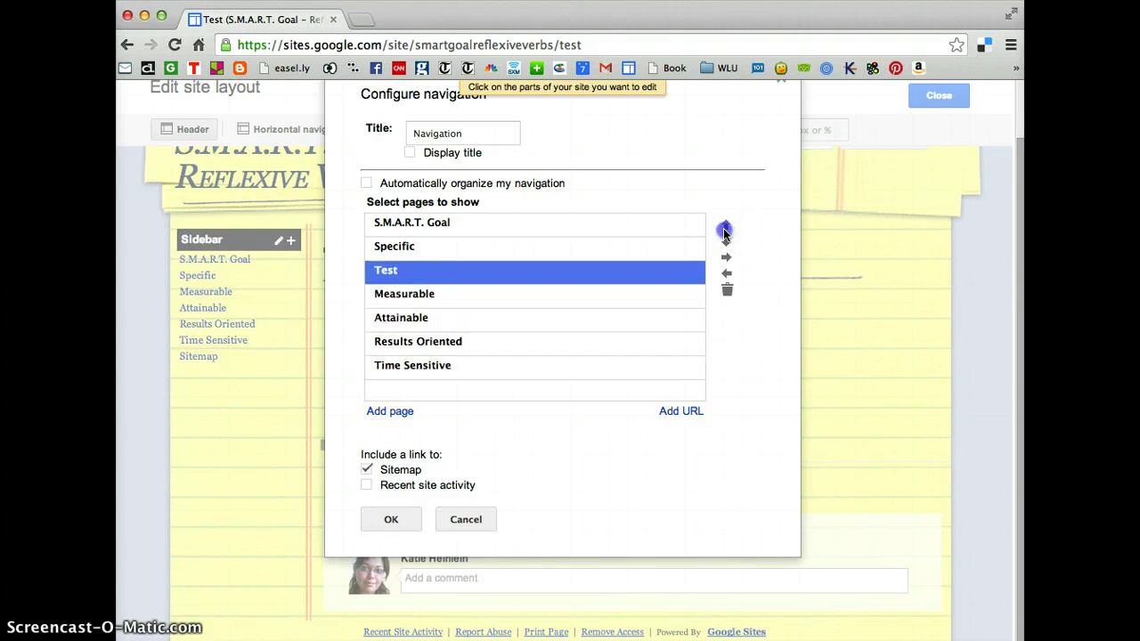
left_click(724, 230)
left_click(726, 256)
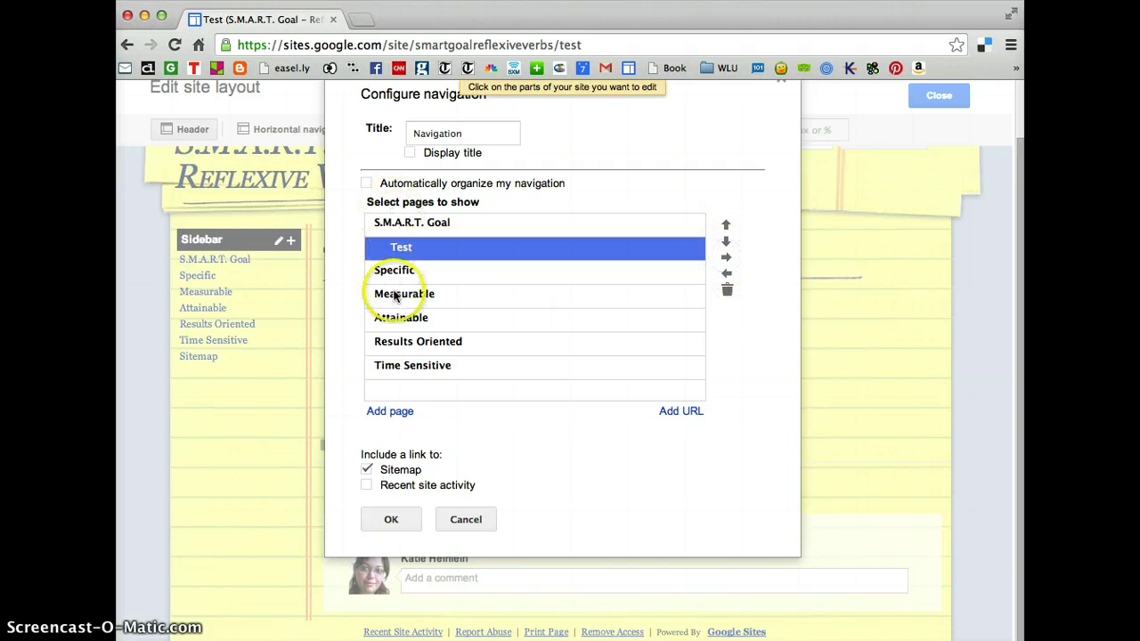
Save the navigation with the nested Test page and return from layout editing to the page view.
left_click(391, 519)
mouse_move(247, 374)
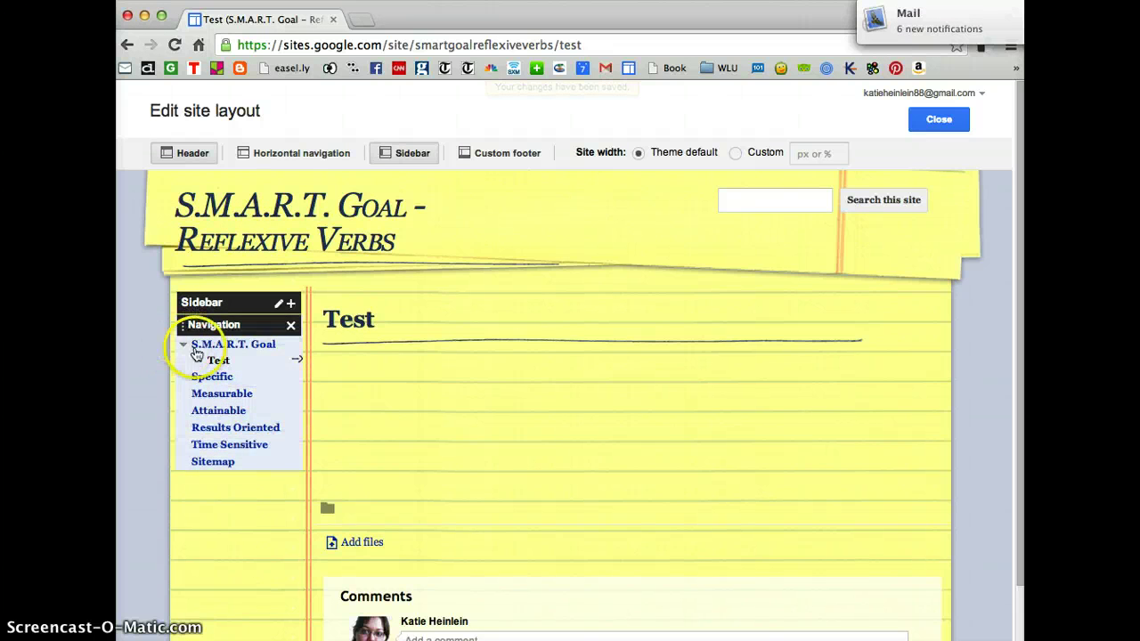
left_click(929, 129)
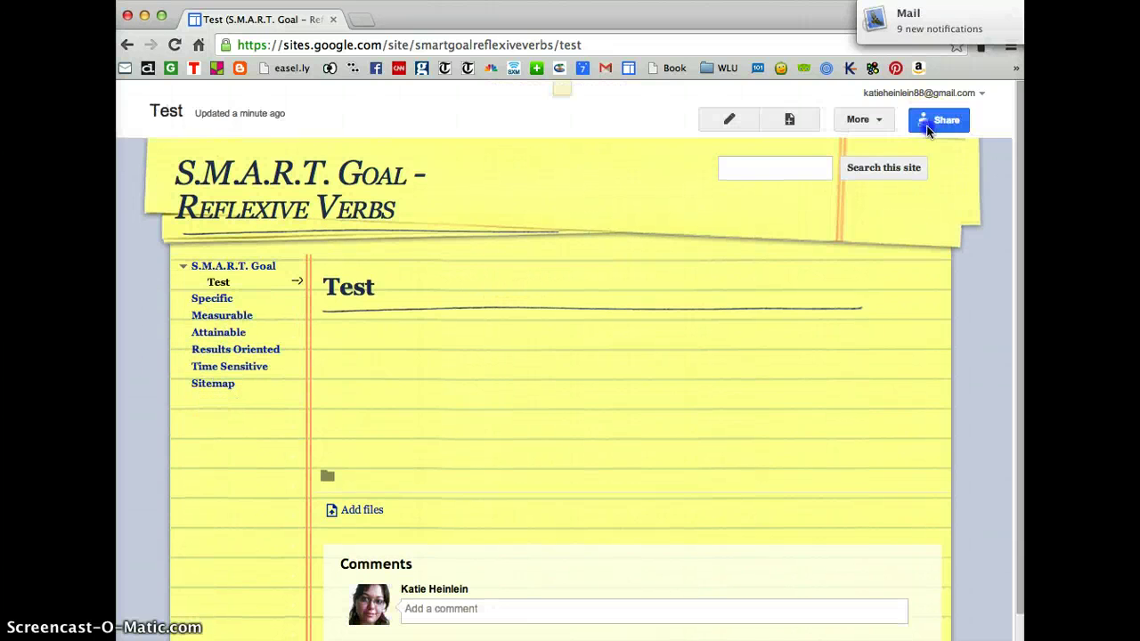
left_click(577, 365)
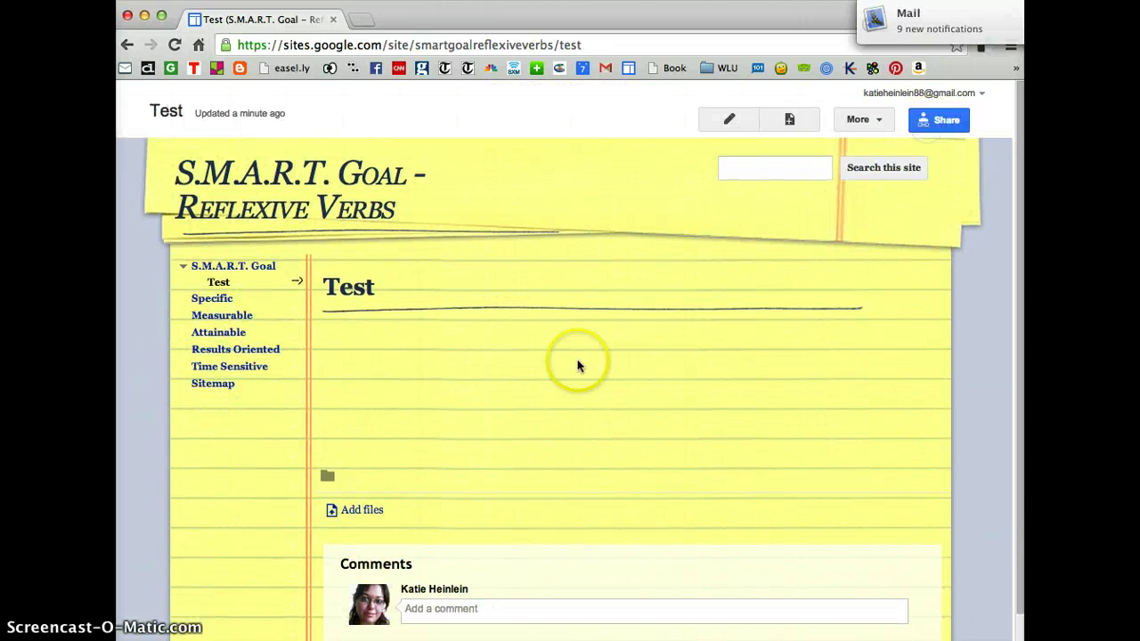
Open the S.M.A.R.T. Goal page from the sidebar and look through its content.
left_click(222, 267)
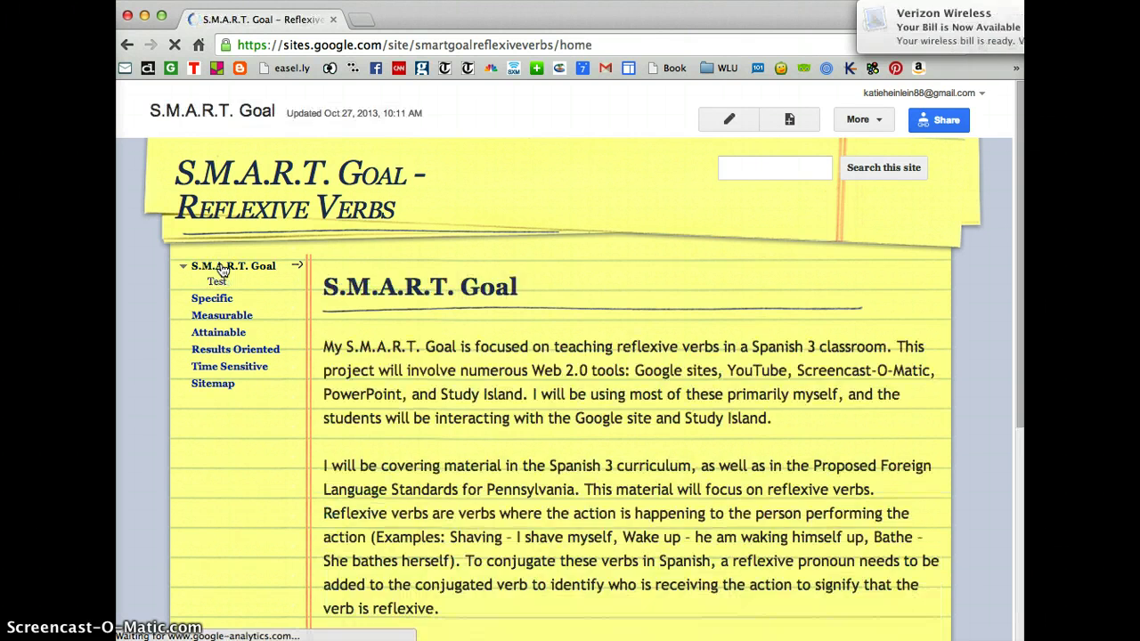
scroll(547, 417, "down", 10)
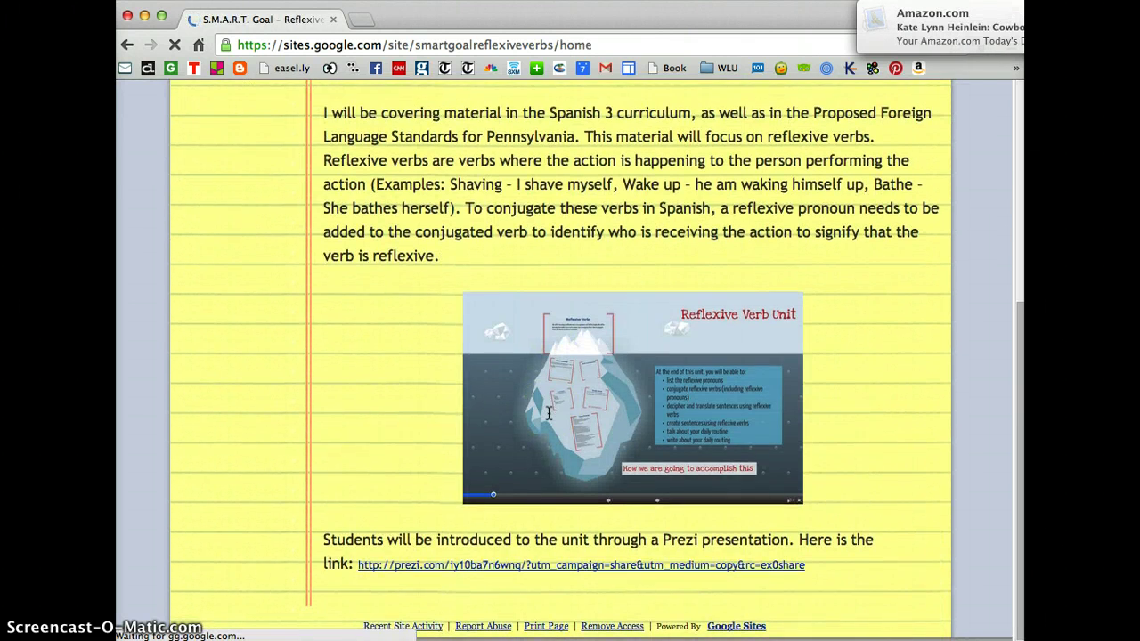
scroll(549, 412, "up", 8)
left_click(899, 214)
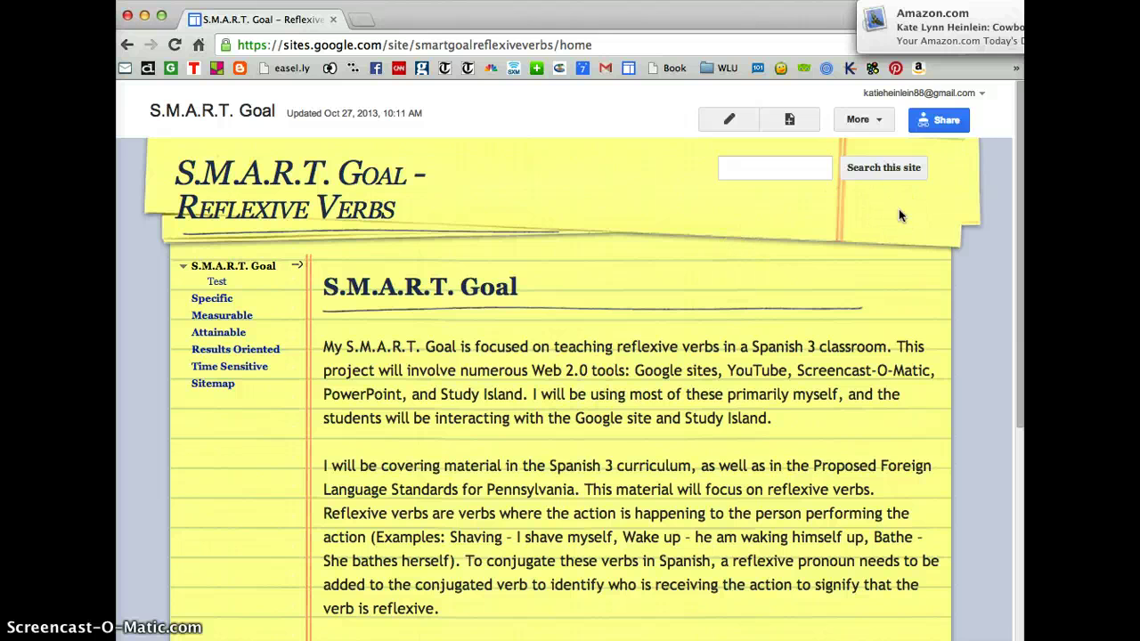
left_click(938, 120)
left_click(997, 279)
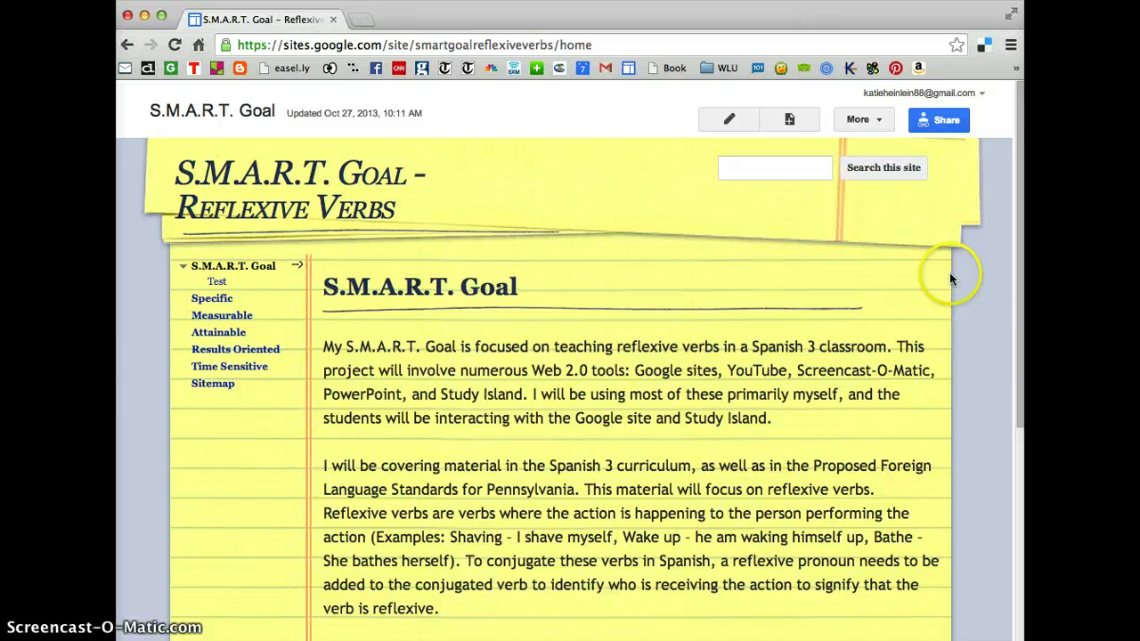